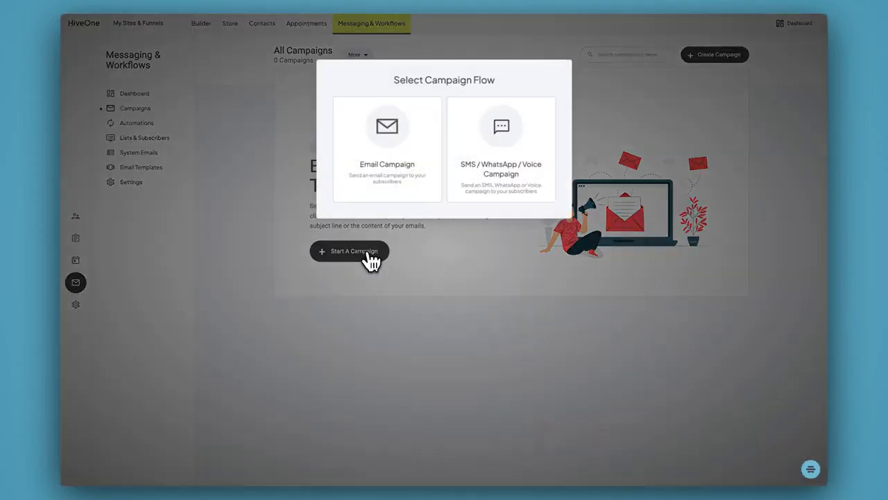
Step: Start an email campaign, name it Test Event, and continue to the campaign type
click(366, 170)
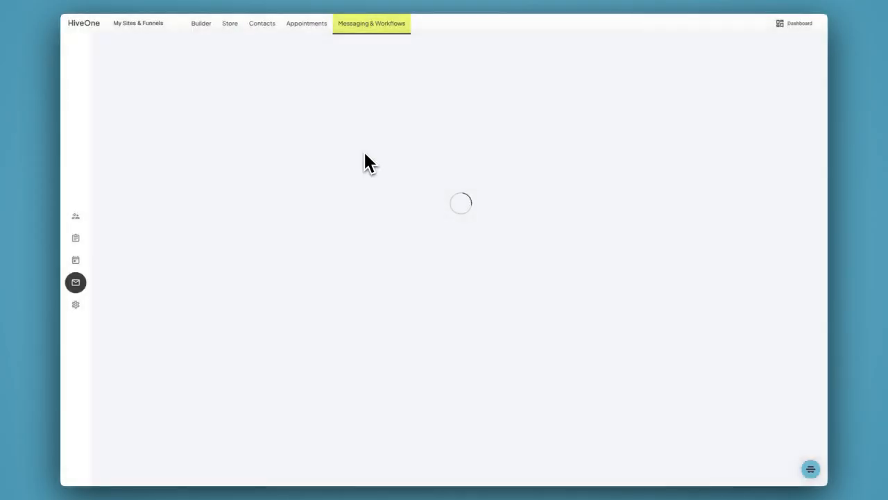
click(451, 166)
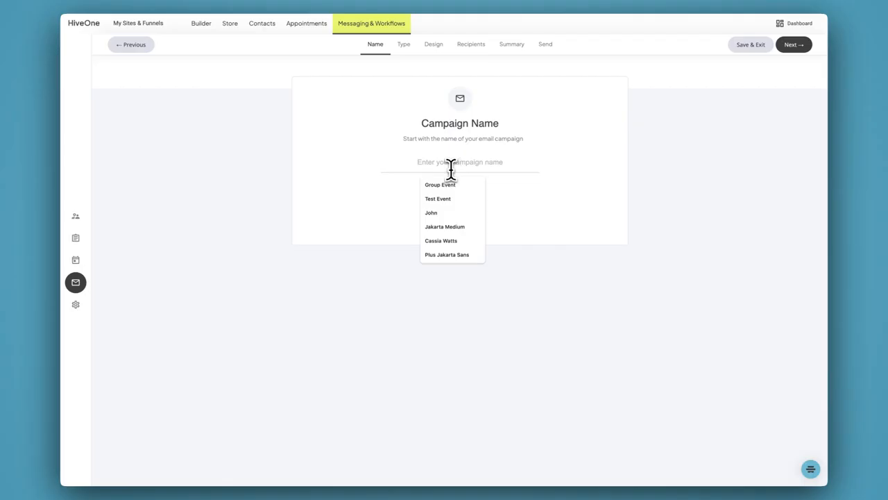
click(449, 199)
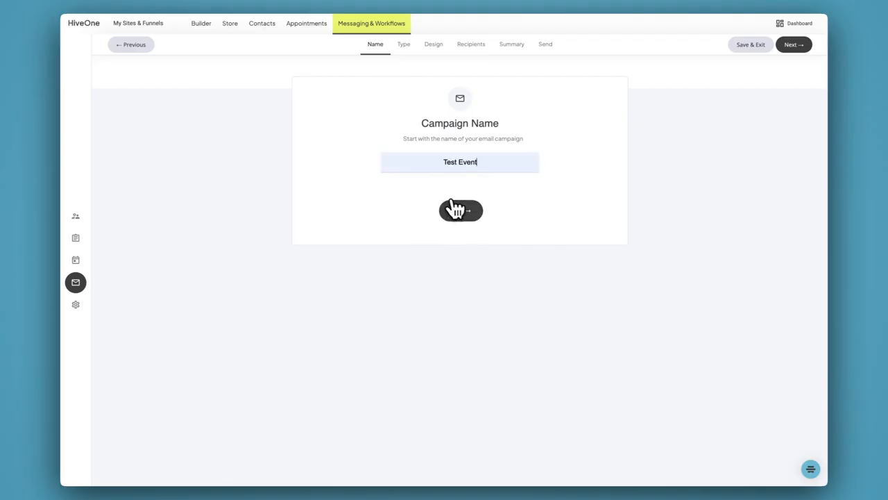
click(451, 208)
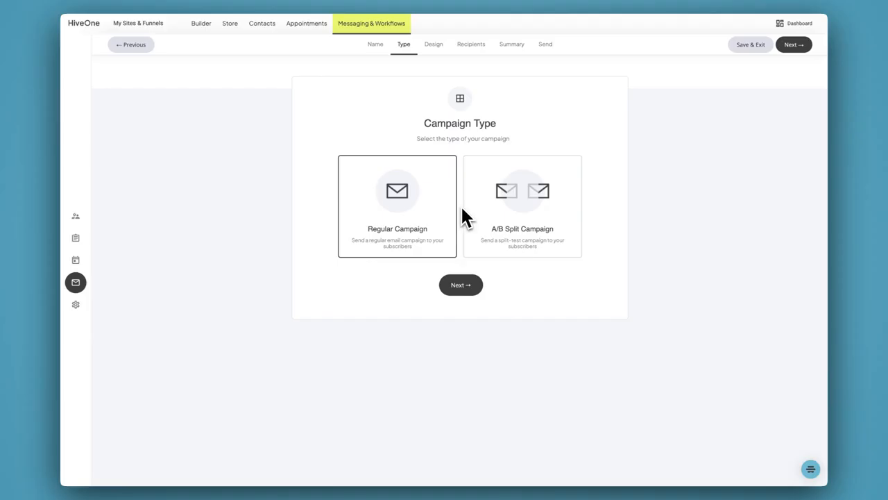
click(520, 233)
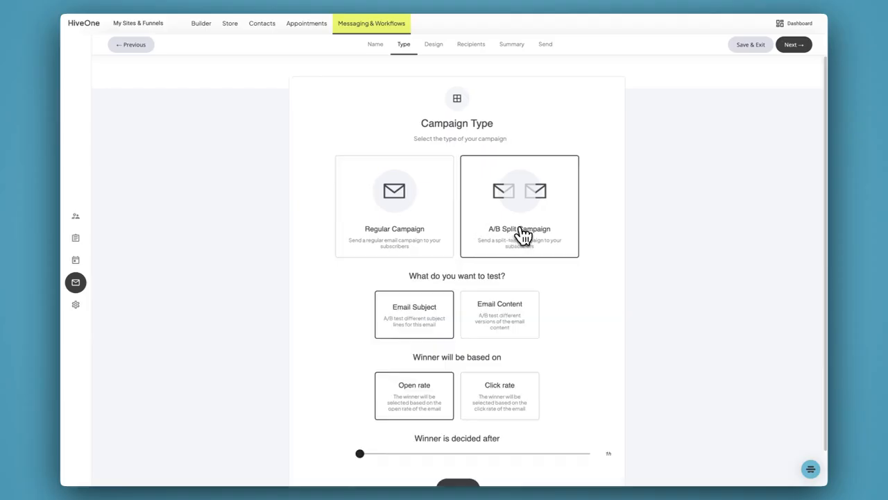
scroll(524, 236, down, 1)
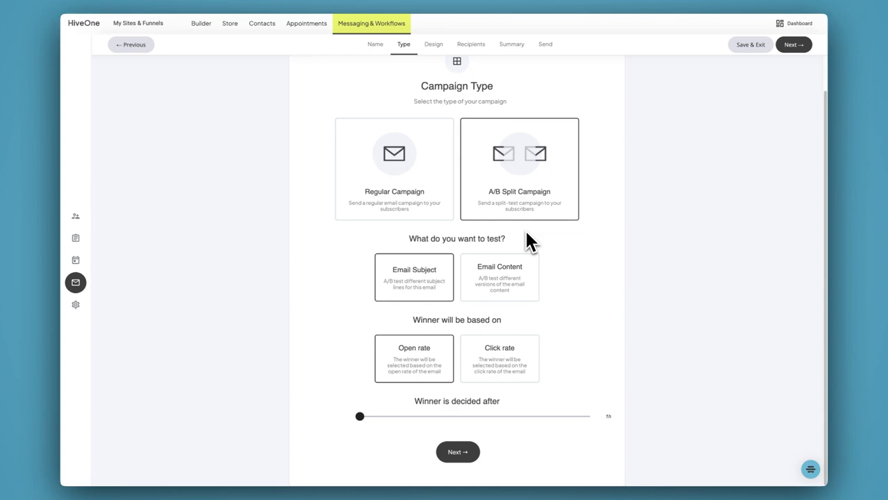
scroll(526, 234, up, 1)
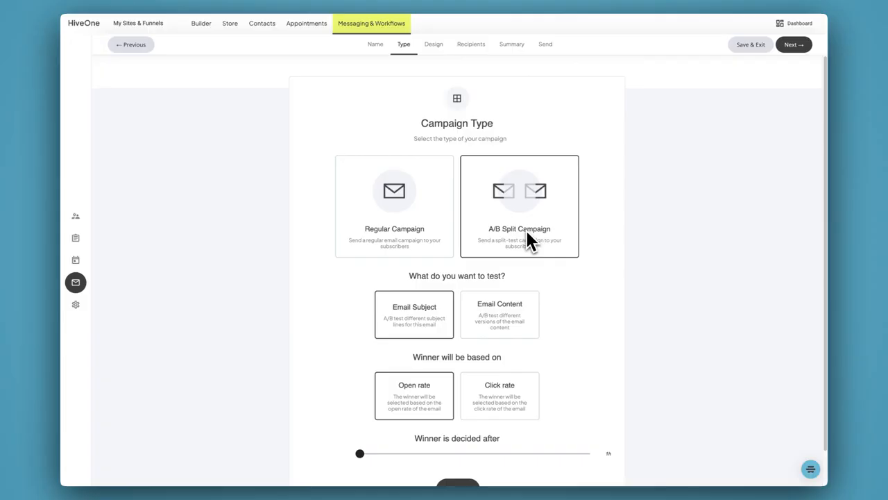
Step: Set the campaign type to Regular Campaign and choose the first "Catchy Headline To Inspire Action" email template
click(413, 226)
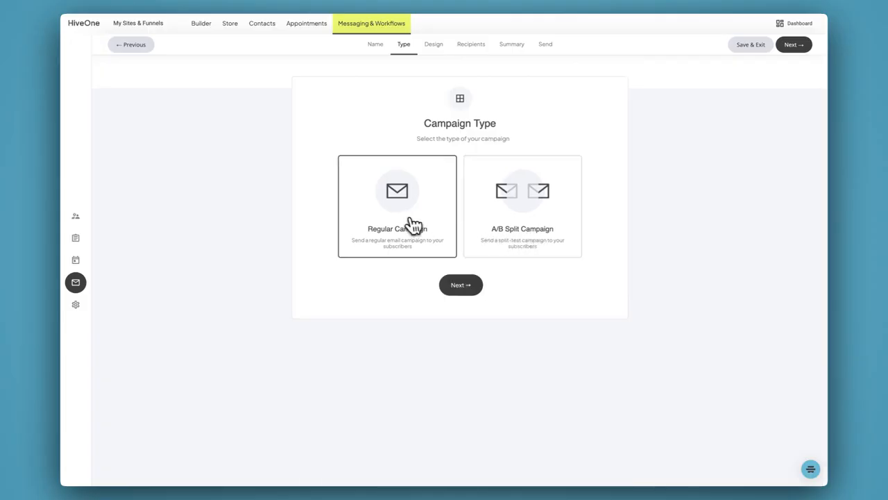
click(462, 295)
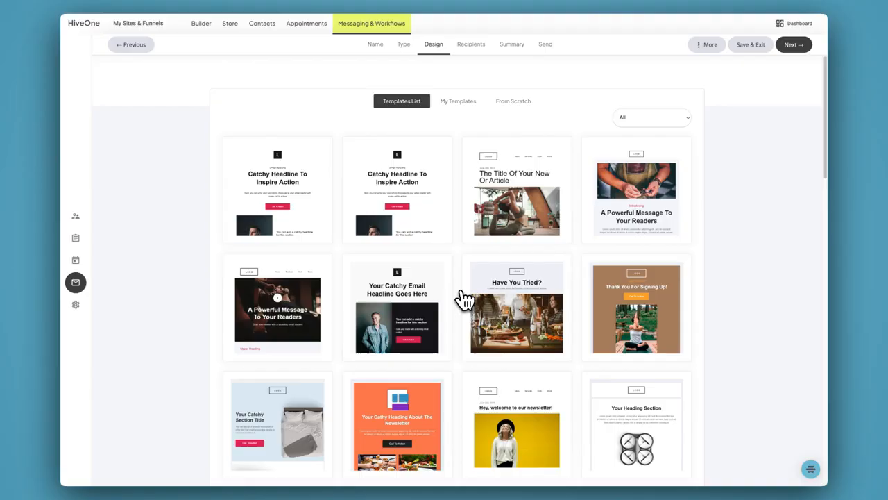
scroll(512, 306, down, 3)
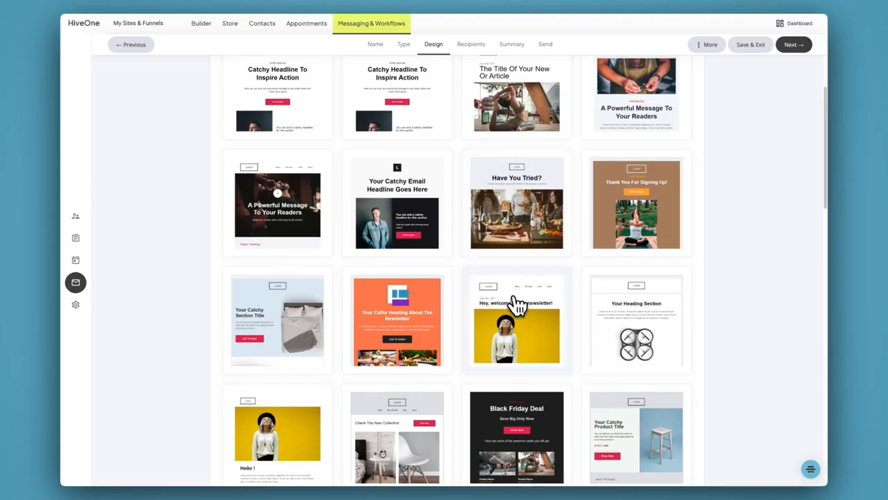
scroll(517, 305, down, 4)
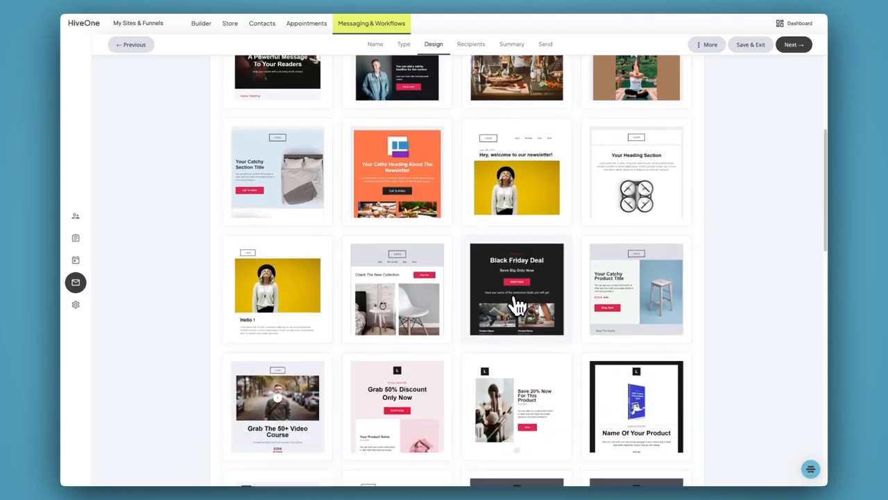
scroll(517, 305, down, 1)
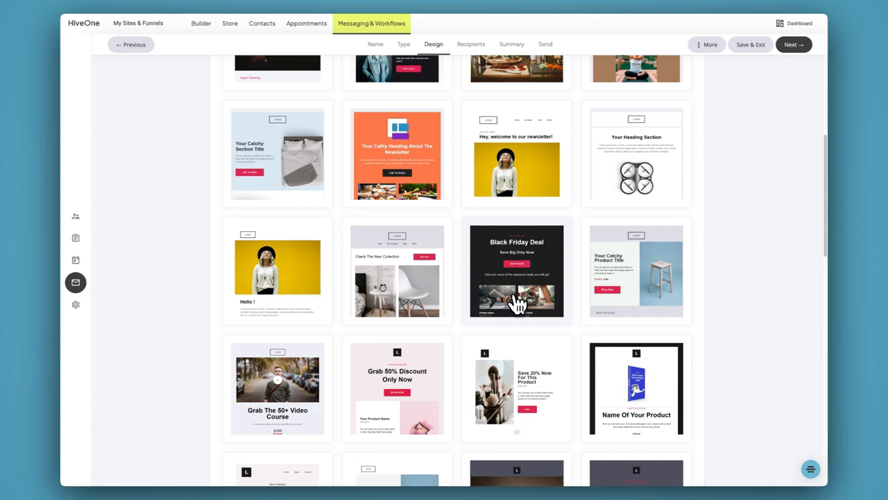
scroll(517, 303, up, 8)
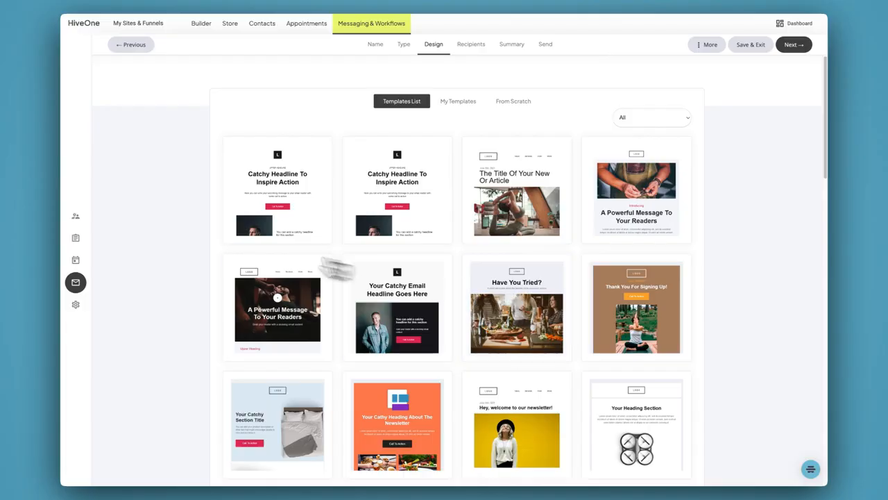
click(280, 210)
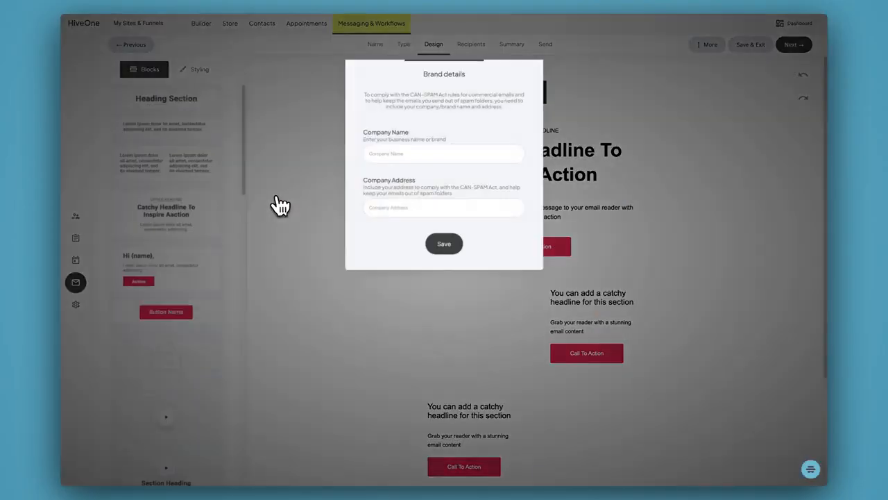
Step: Save the brand details with HiveOne as the company name and the company's address
click(407, 155)
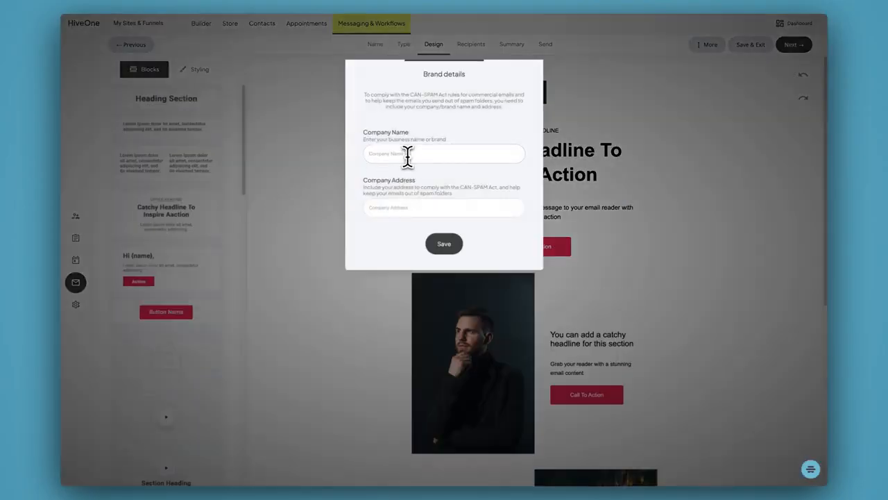
text(HiveOne)
click(441, 208)
text(123 State Street, California)
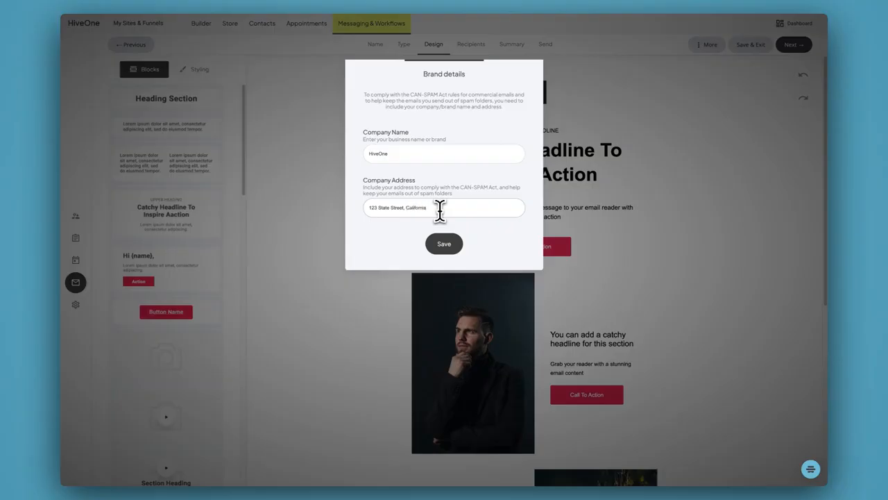
click(448, 243)
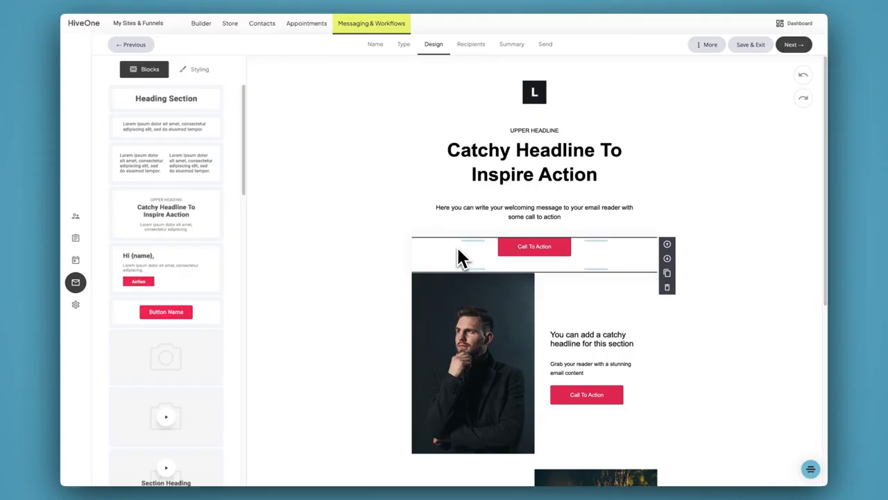
Step: Insert the {first_name} personalization tag at the end of the main headline
click(599, 175)
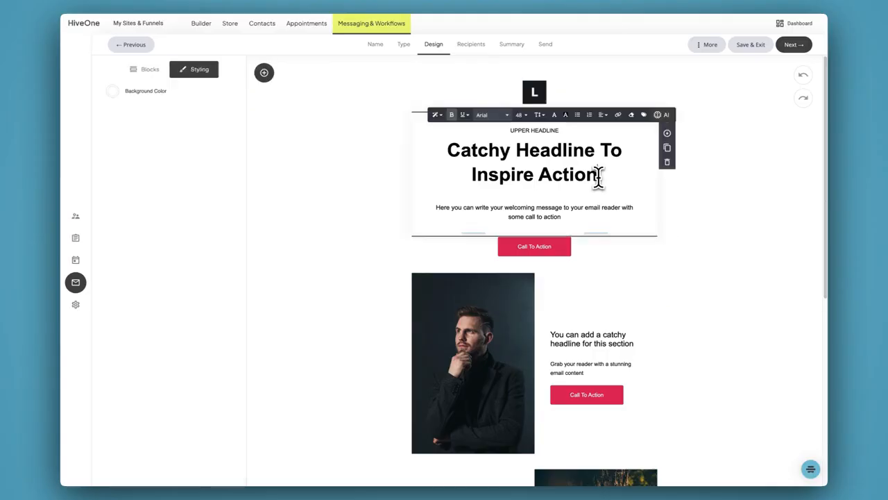
click(644, 116)
click(386, 115)
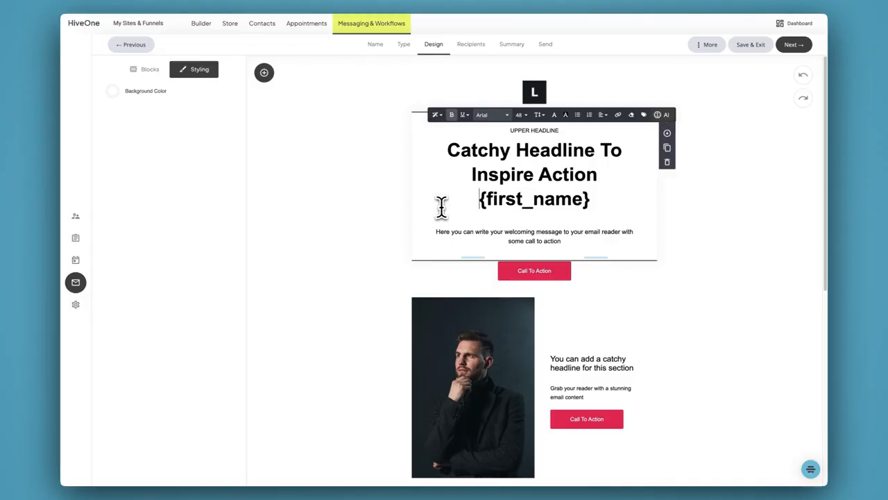
Step: Change the background color of the Call To Action button below the headline to blue (#2969B0)
click(535, 267)
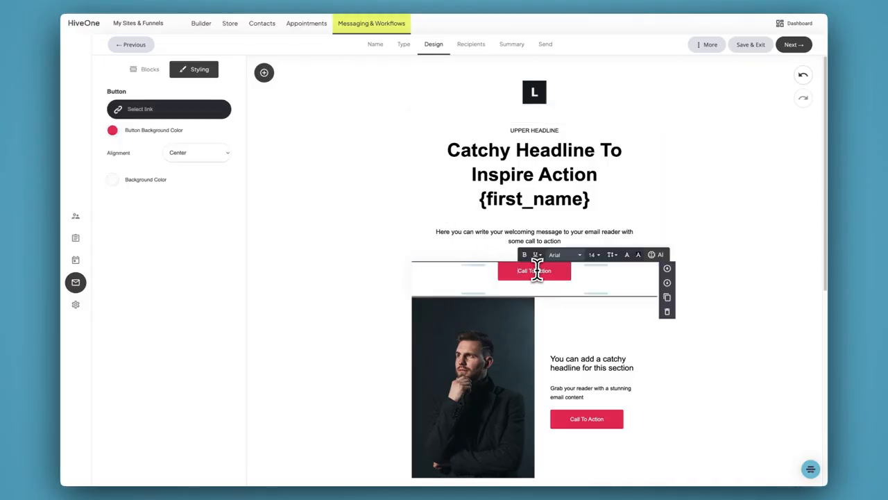
click(113, 130)
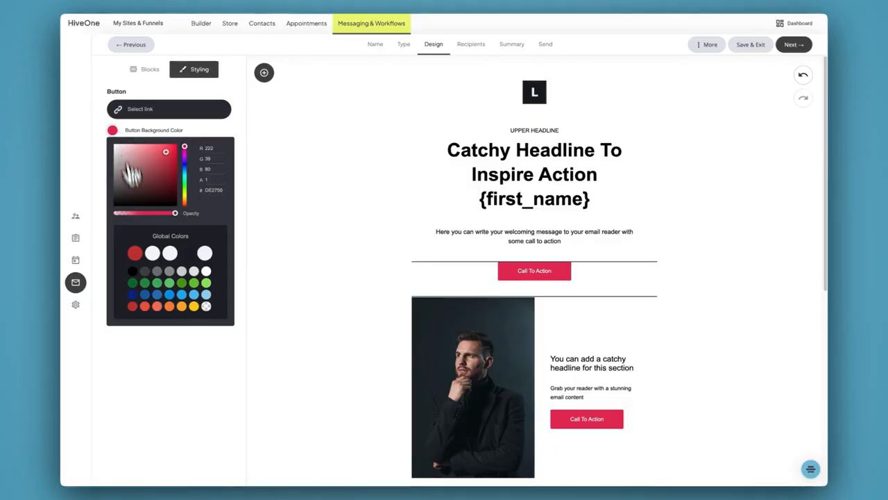
click(157, 294)
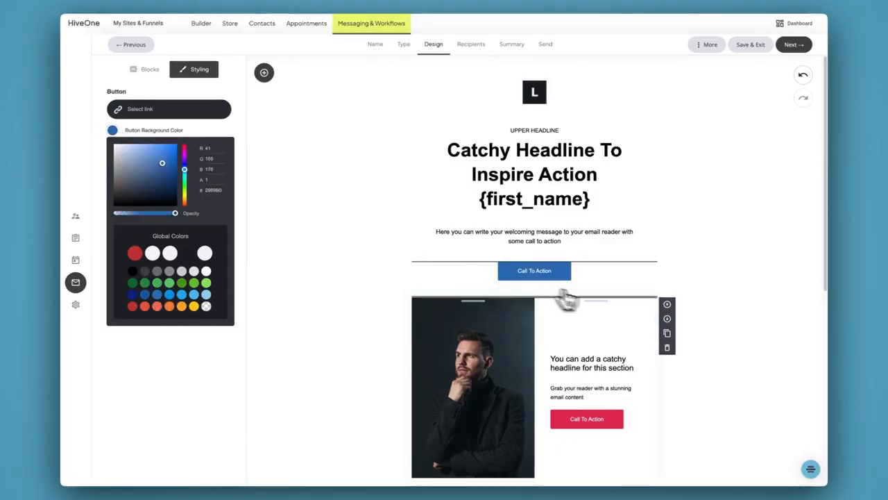
Step: Set the background color of the first image-and-text section to light blue (#4EB3EA)
click(607, 347)
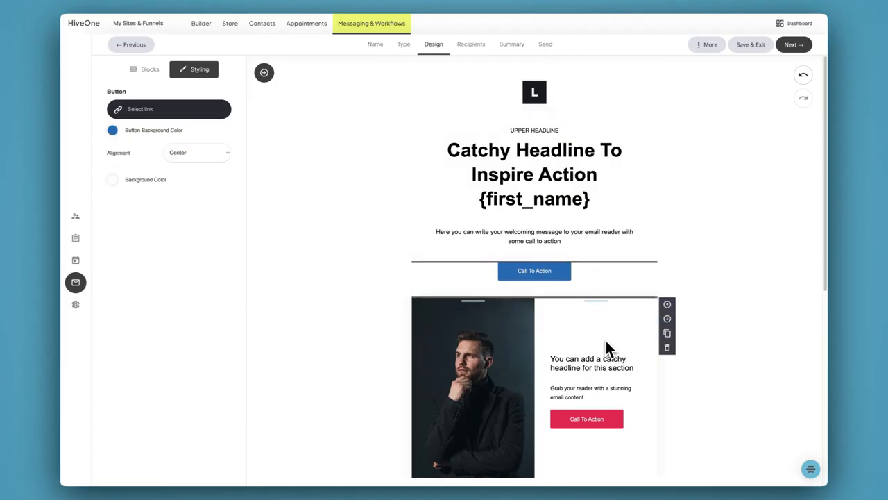
click(112, 178)
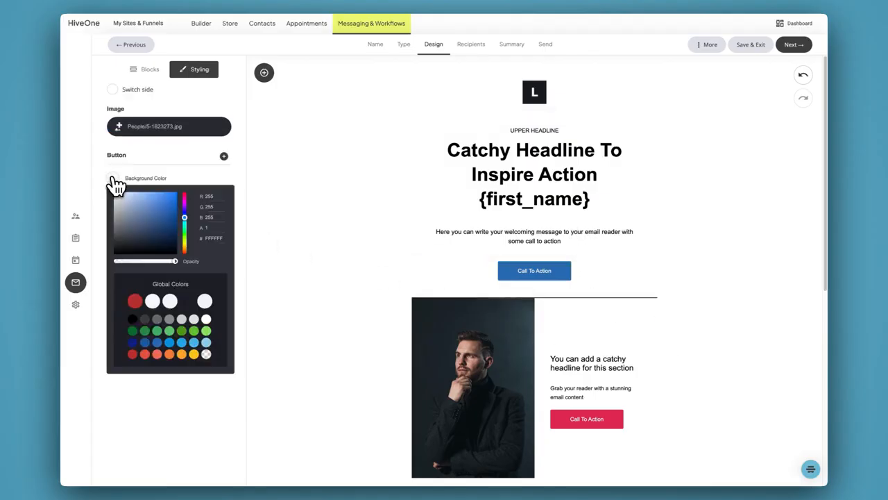
click(205, 354)
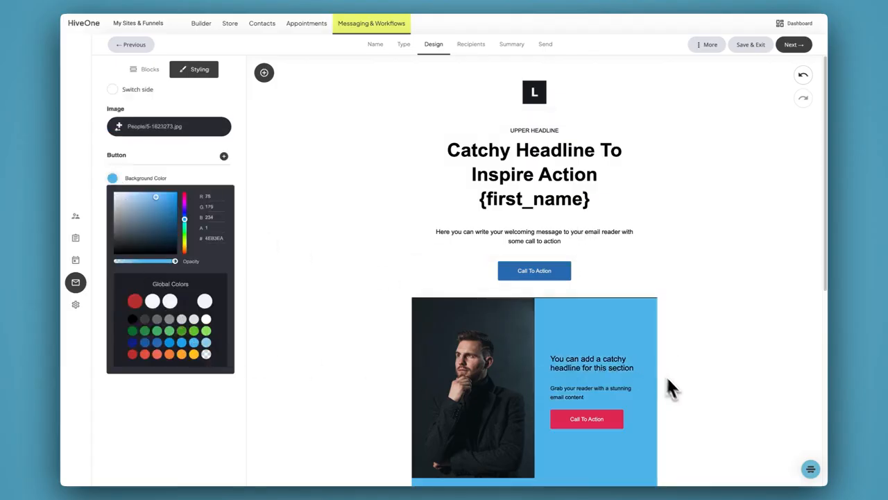
click(692, 405)
Step: Replace the portrait in the light blue section with the first building photo from the Downloaded folder
click(436, 392)
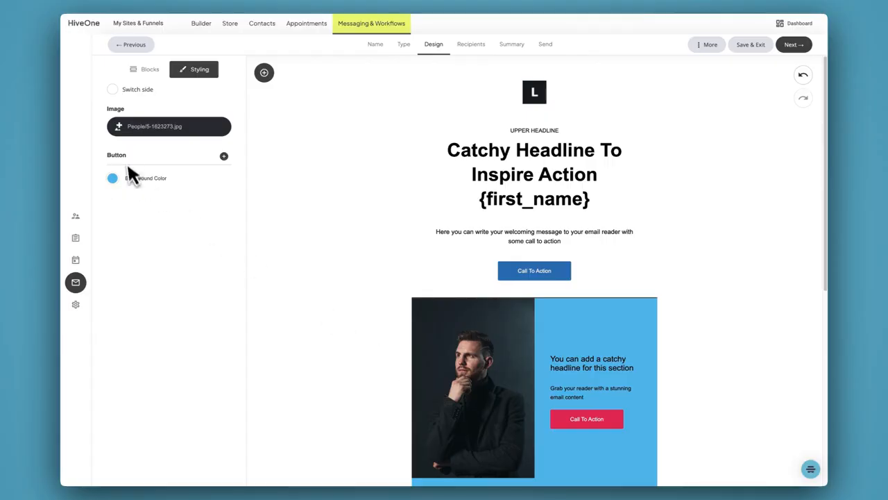
click(151, 129)
click(386, 111)
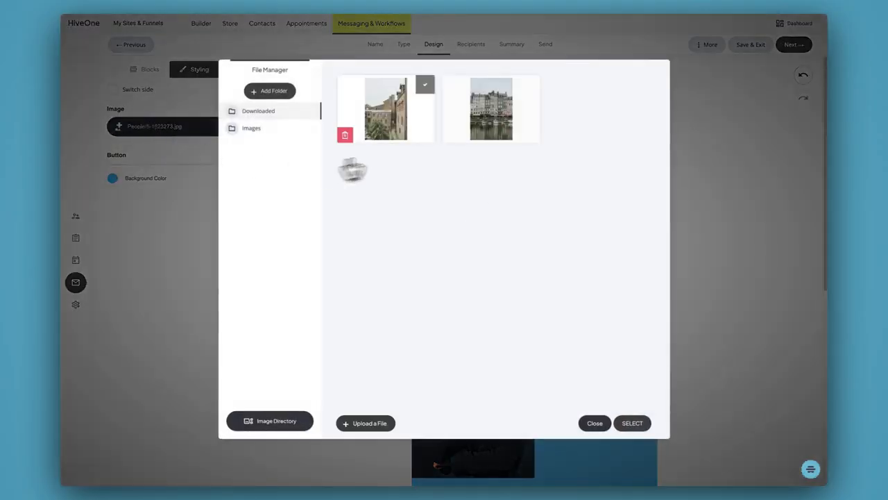
click(633, 423)
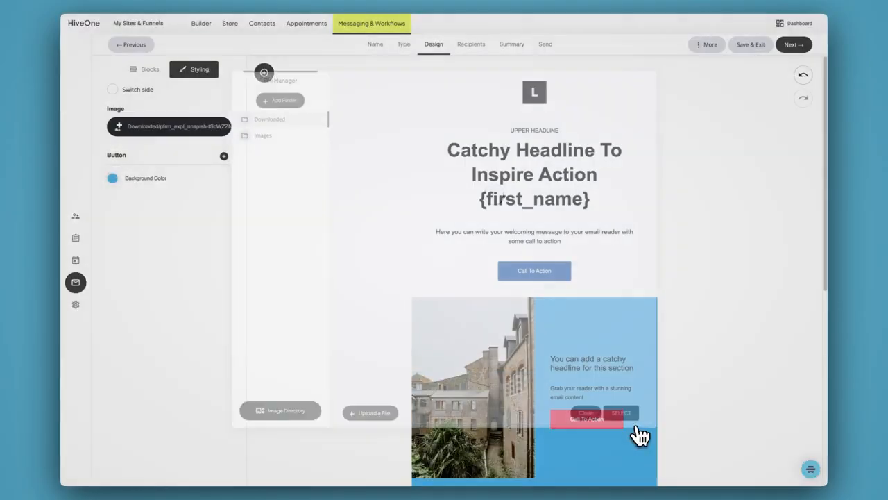
Step: Duplicate the light blue section and move the copy down below the white section with the man's photo
scroll(488, 377, down, 1)
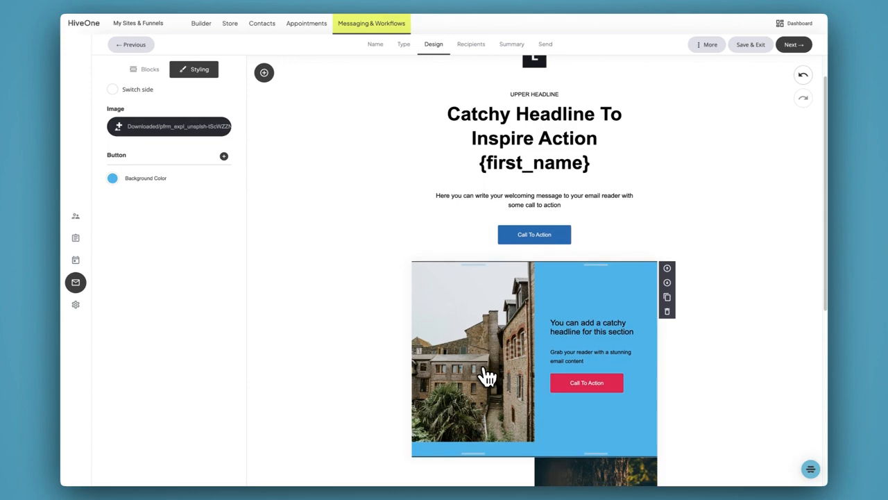
scroll(487, 377, down, 3)
click(667, 207)
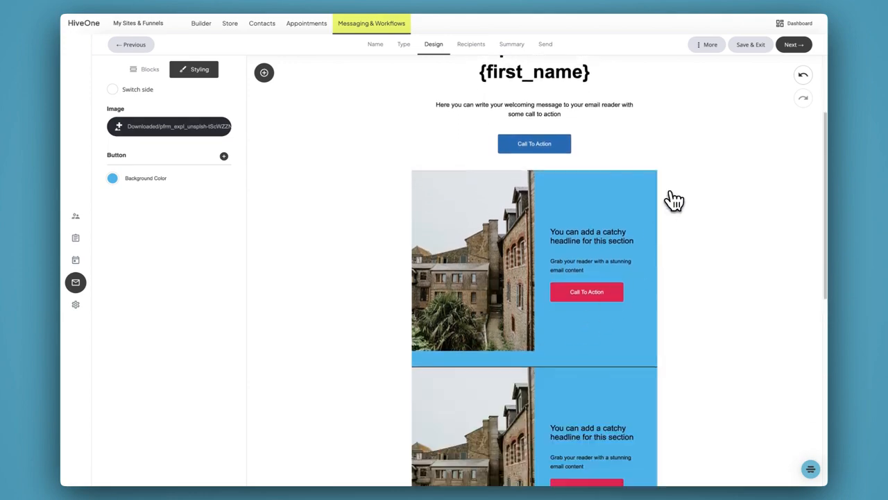
click(667, 415)
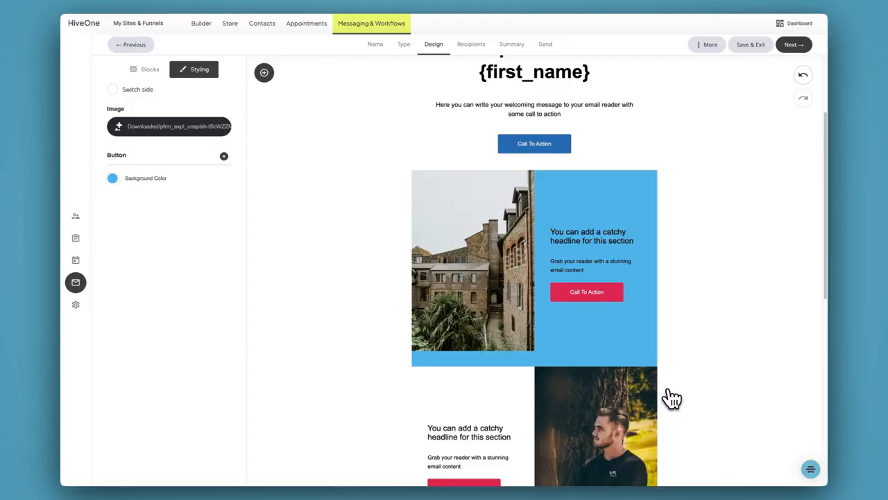
scroll(664, 393, down, 4)
scroll(663, 395, down, 2)
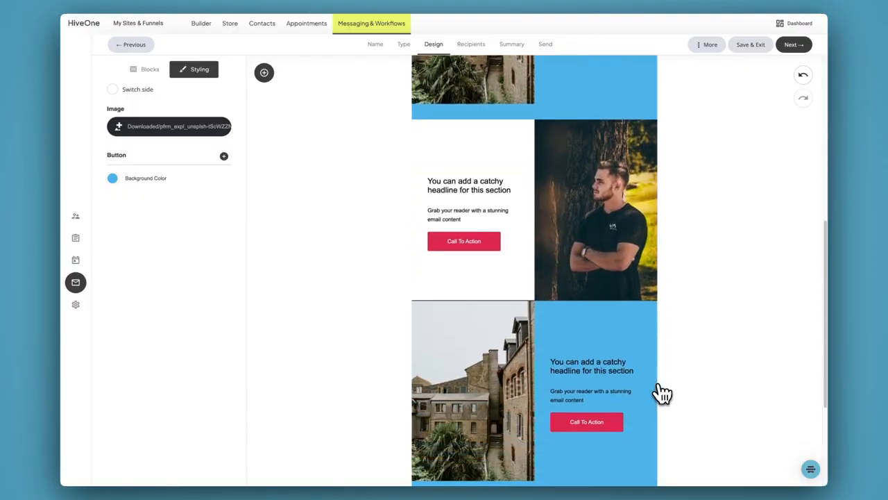
Step: Add a button block between the white section and the lower light blue section, and enlarge the spacing above and below the button
click(147, 77)
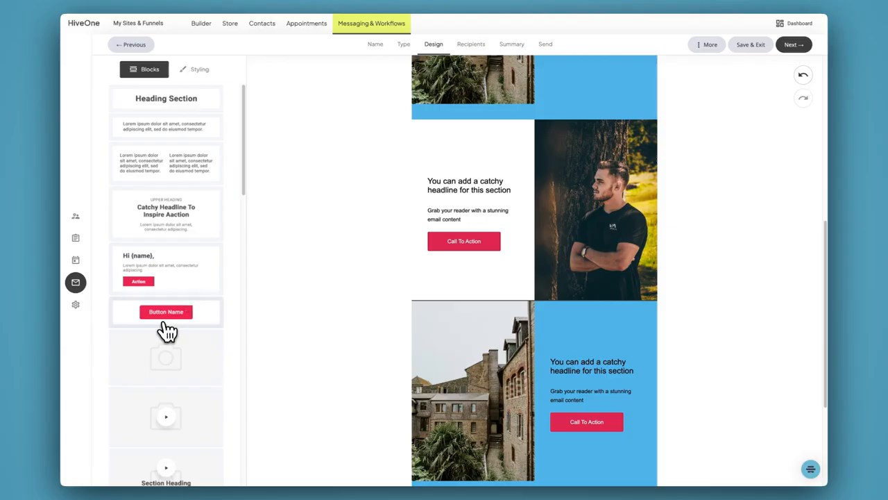
drag(165, 318, 473, 304)
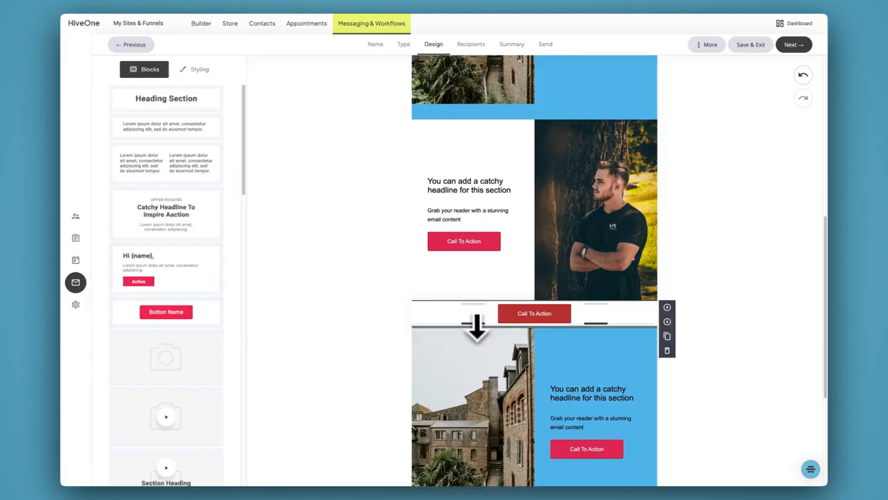
mouse_move(476, 326)
mouse_down()
mouse_move(472, 352)
mouse_move(472, 307)
mouse_move(470, 334)
mouse_up()
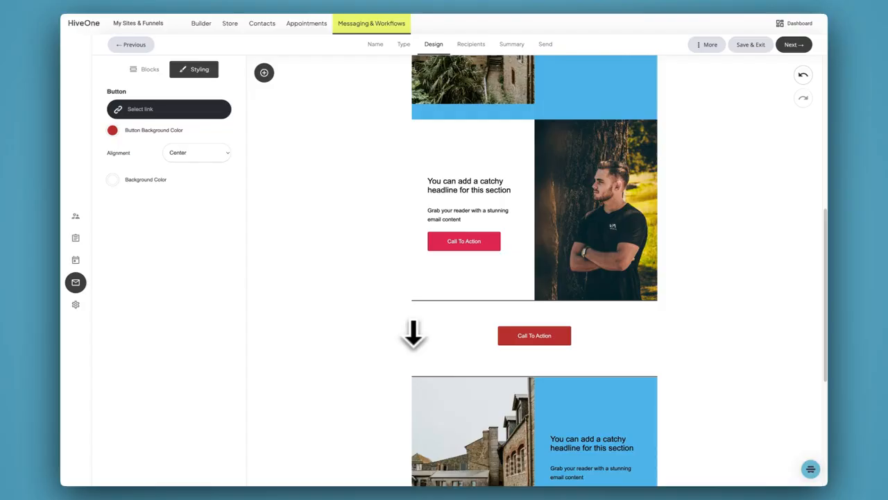
Step: Preview the email in desktop, mobile and tablet views, return to the desktop view, and close the preview
scroll(414, 333, up, 5)
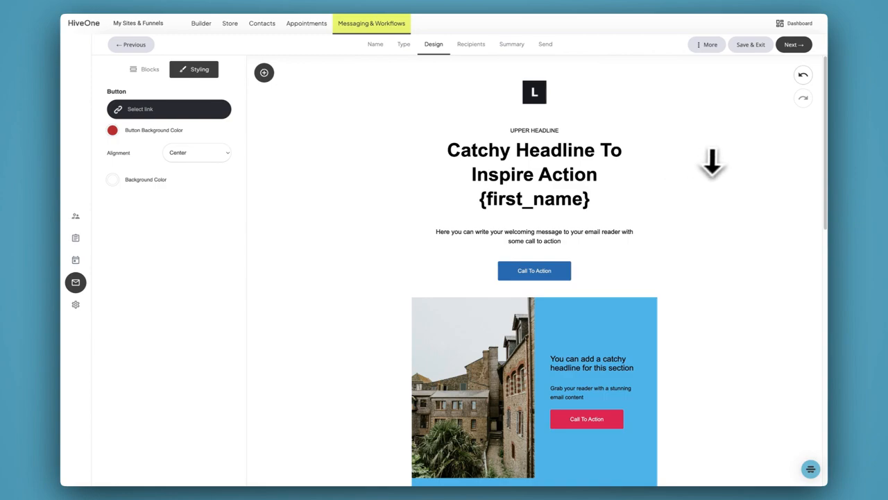
click(709, 52)
click(707, 69)
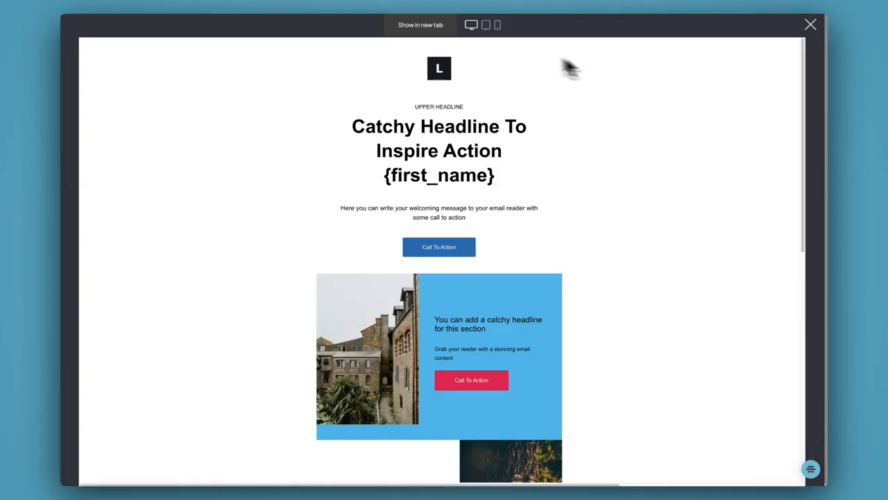
click(498, 26)
click(497, 26)
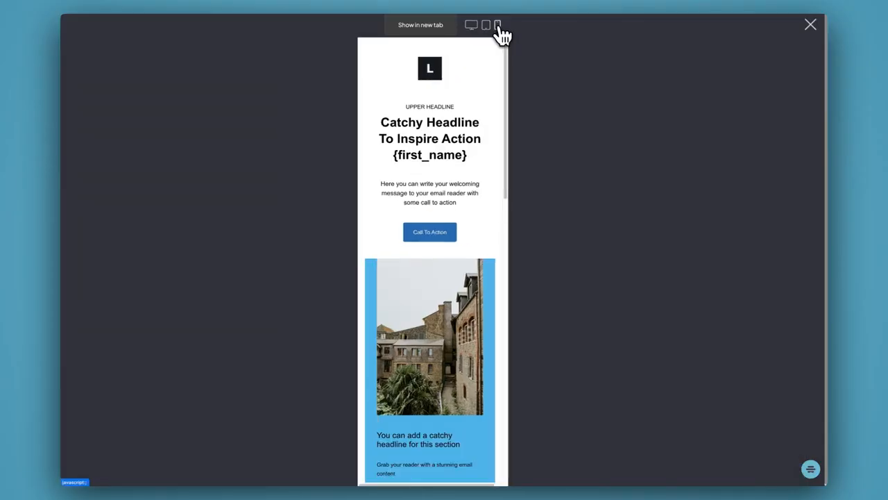
click(487, 25)
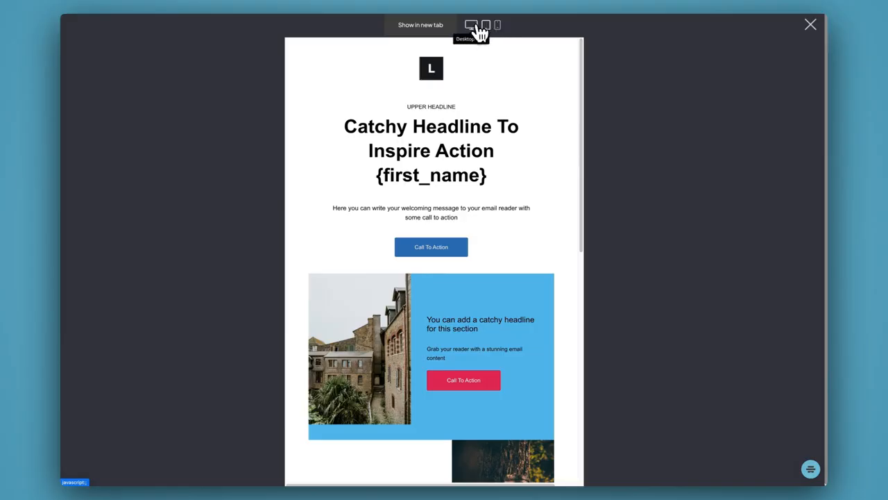
click(472, 25)
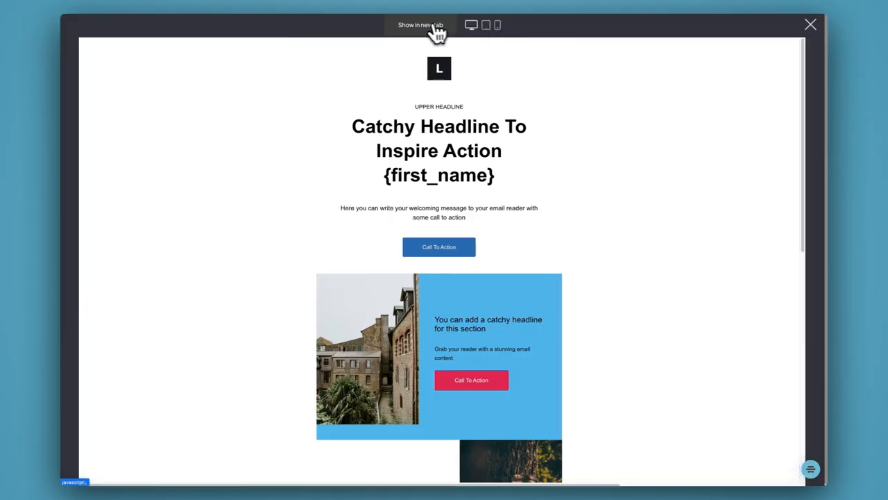
click(810, 25)
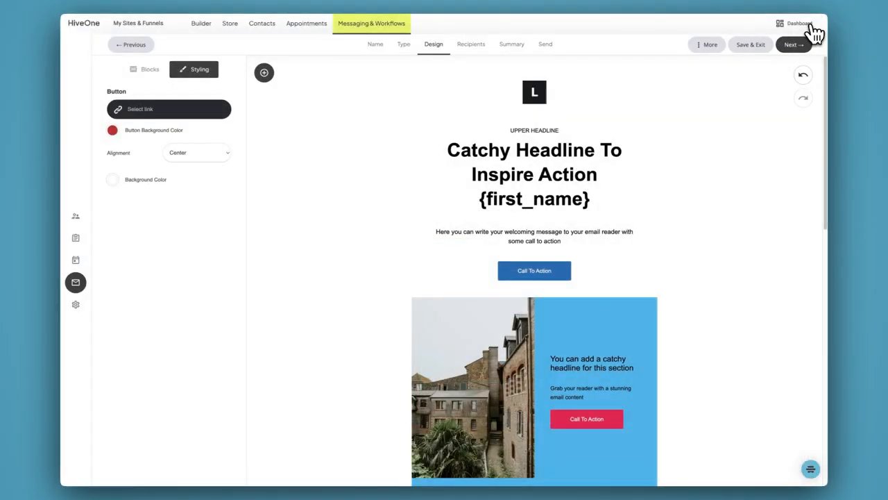
click(712, 46)
click(716, 87)
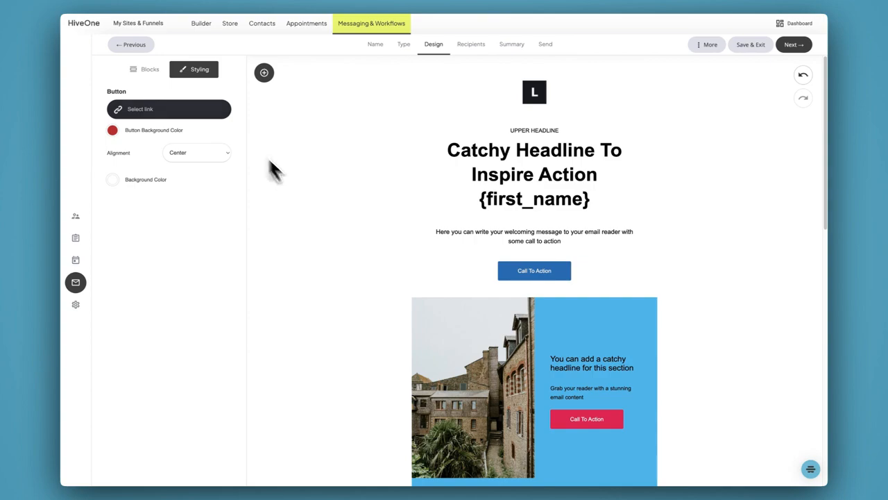
Step: Set the red button block's background color to green (#61BD6D) and check the available content blocks
click(113, 180)
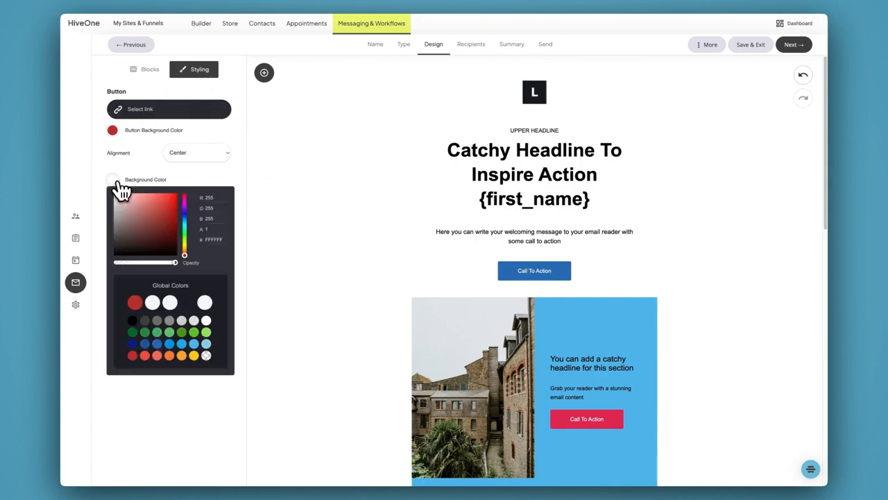
click(170, 332)
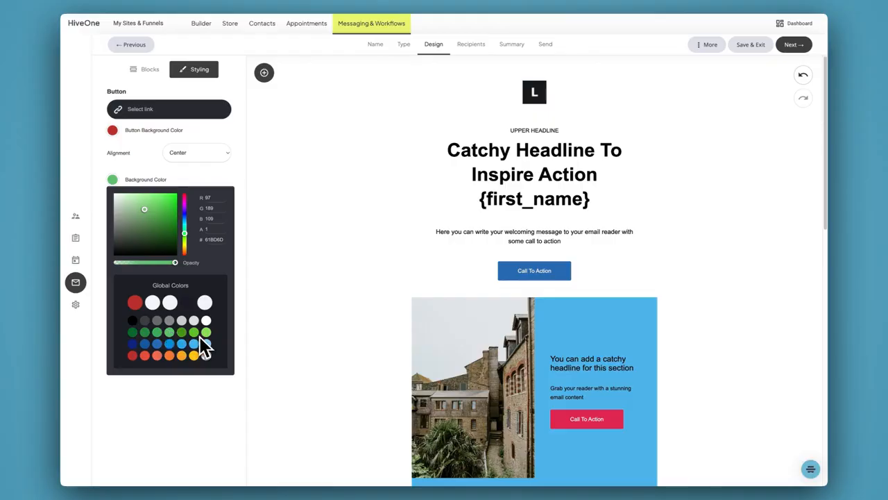
click(193, 173)
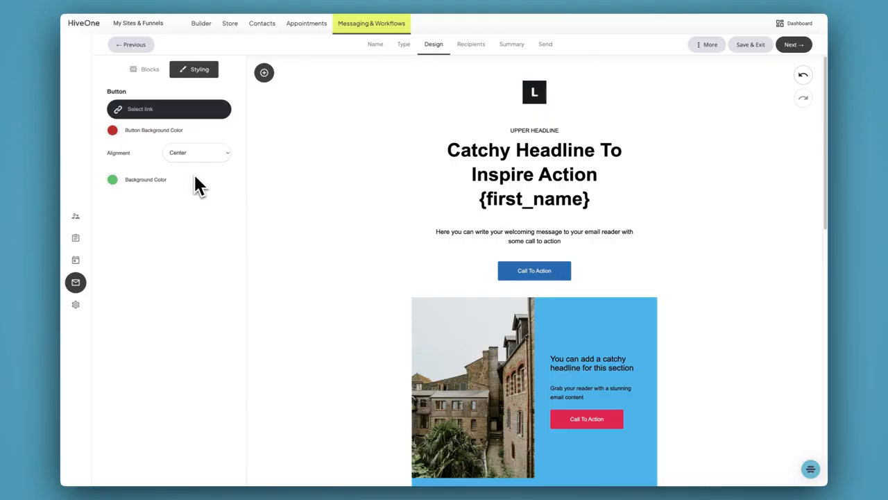
click(264, 74)
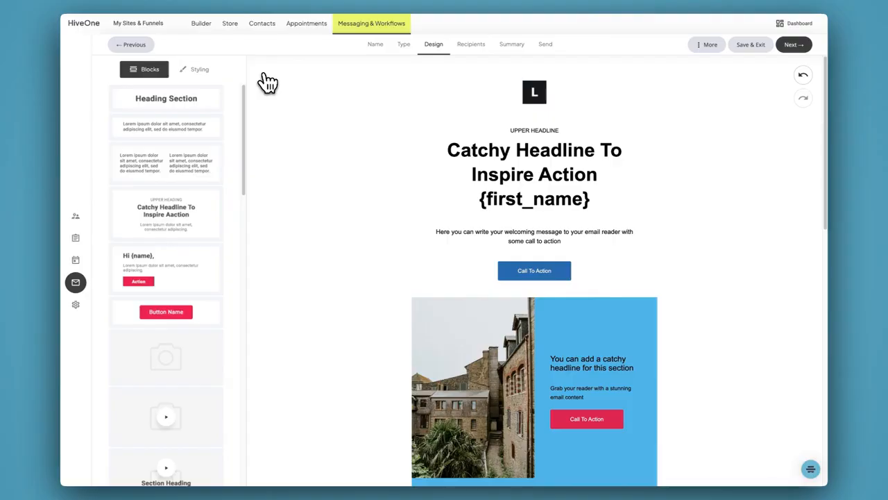
click(199, 70)
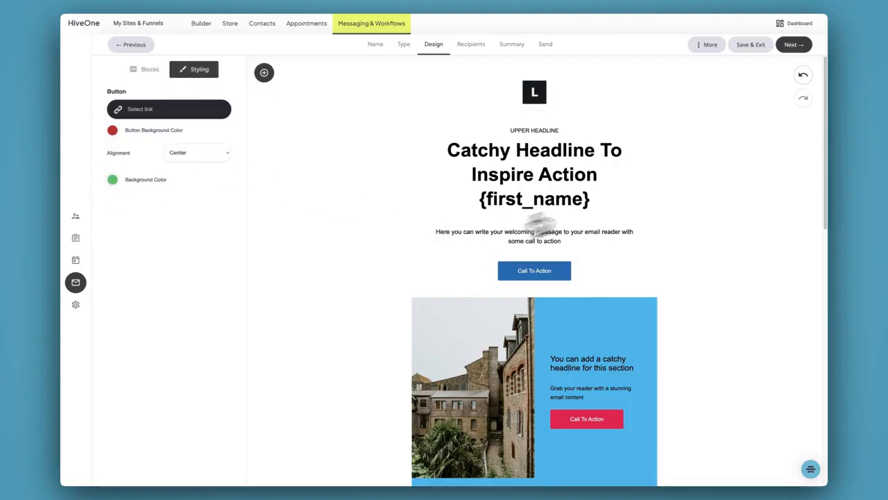
Step: Finish the design, choose the Member list as the campaign's audience, and continue to the campaign settings
click(794, 48)
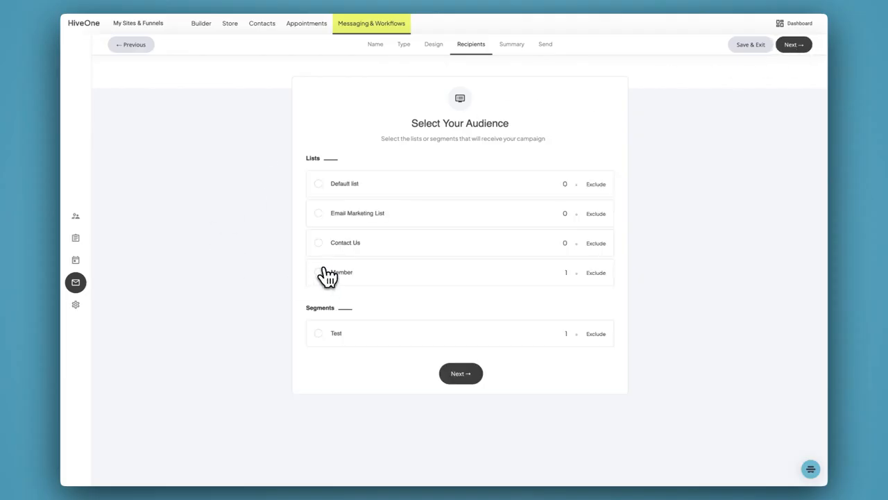
click(321, 335)
click(319, 273)
click(320, 275)
click(461, 375)
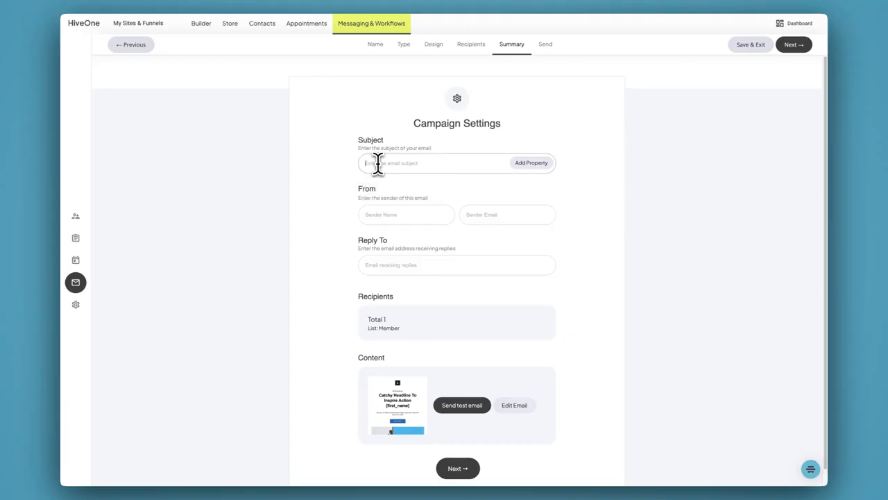
Step: Insert the {first_name} property into the email subject and place the text cursor in the subject
click(538, 167)
click(379, 114)
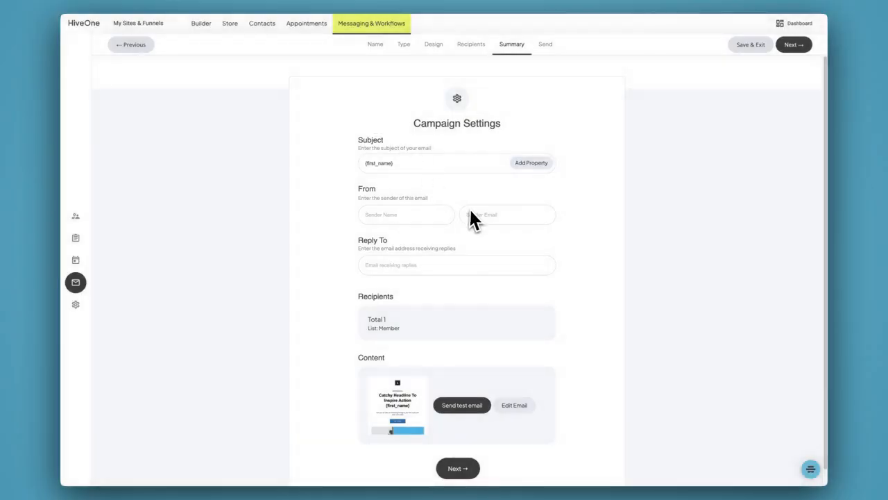
click(466, 164)
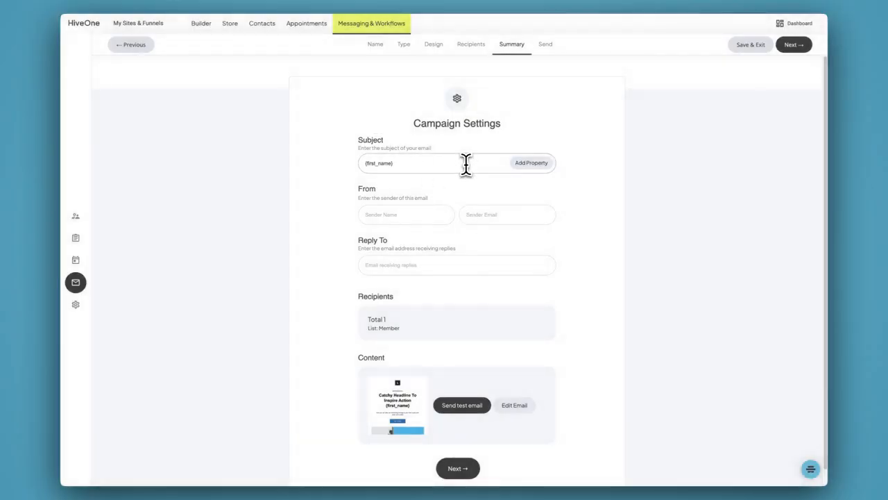